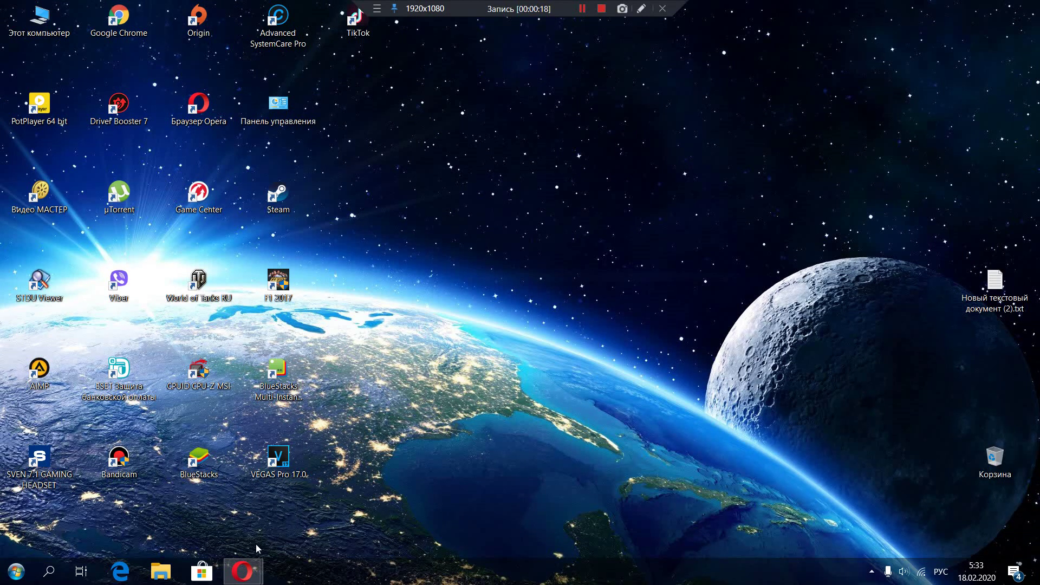
{"action": "mouse_move", "coordinate": [251, 569]}
{"action": "left_click", "coordinate": [291, 515]}
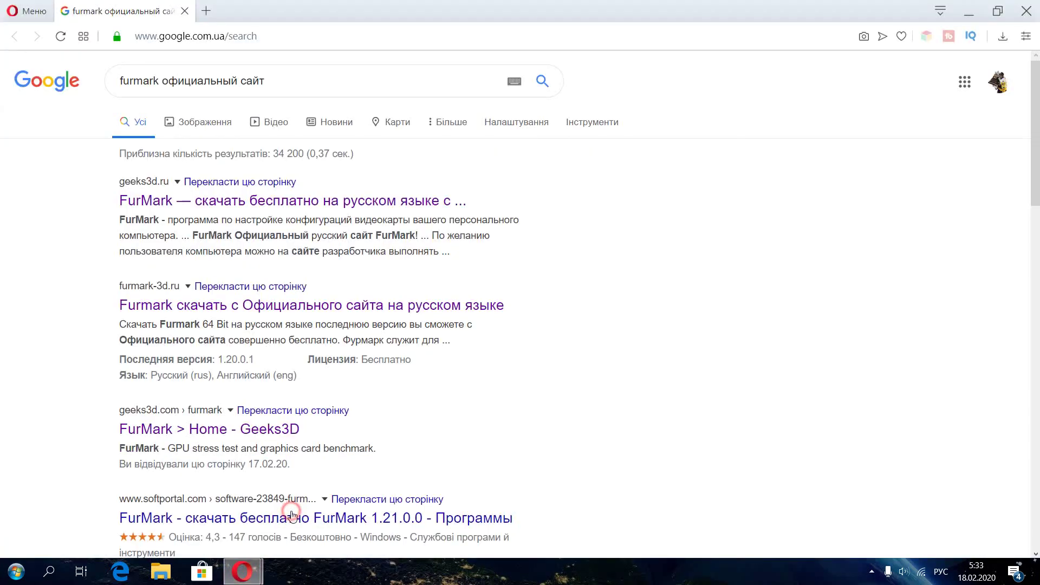
{"action": "left_click", "coordinate": [1030, 7]}
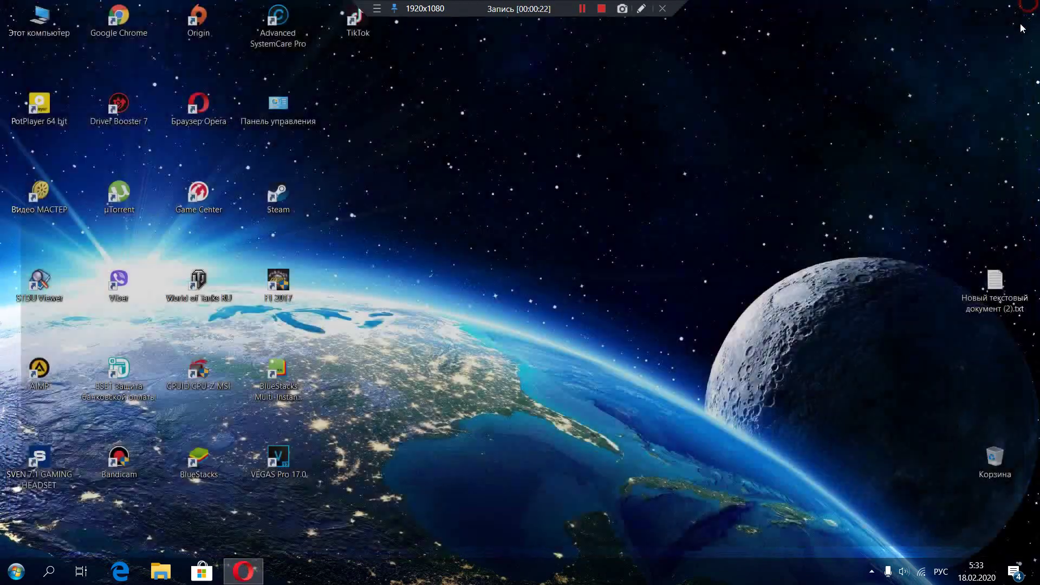
Switch to Opera and open the "FurMark > Home - Geeks3D" result from the "furmark официальный сайт" search
{"action": "left_click", "coordinate": [261, 571]}
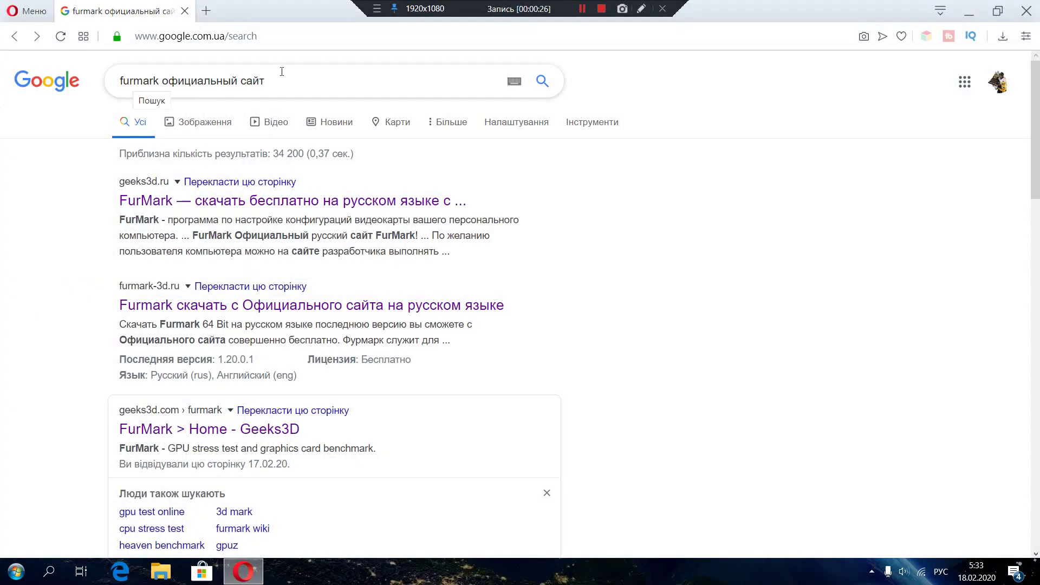
{"action": "left_click", "coordinate": [307, 81]}
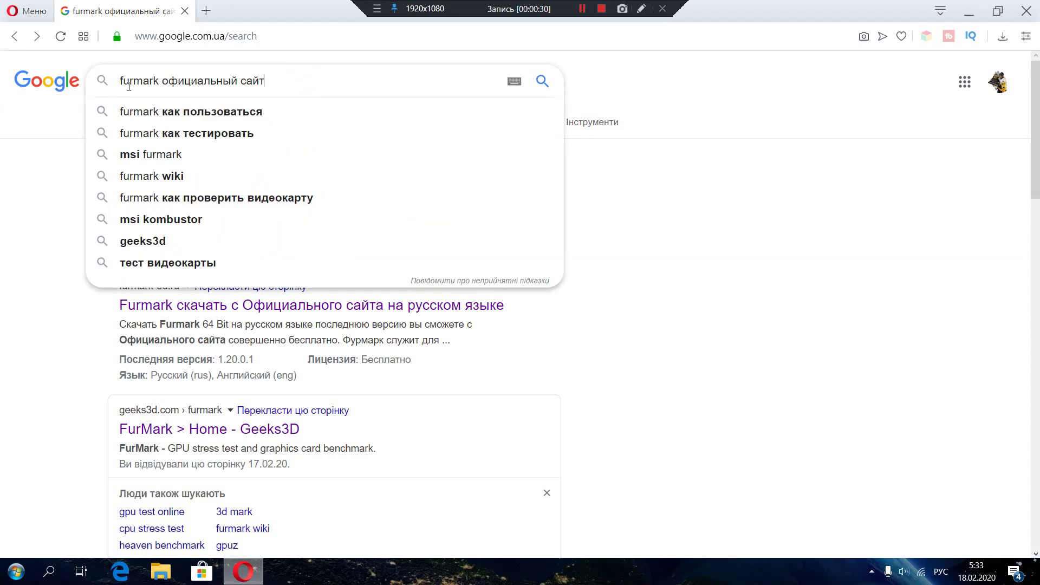
{"action": "left_click", "coordinate": [36, 180]}
{"action": "scroll", "coordinate": [54, 212], "scroll_direction": "down", "scroll_amount": 3}
{"action": "scroll", "coordinate": [54, 212], "scroll_direction": "down", "scroll_amount": 5}
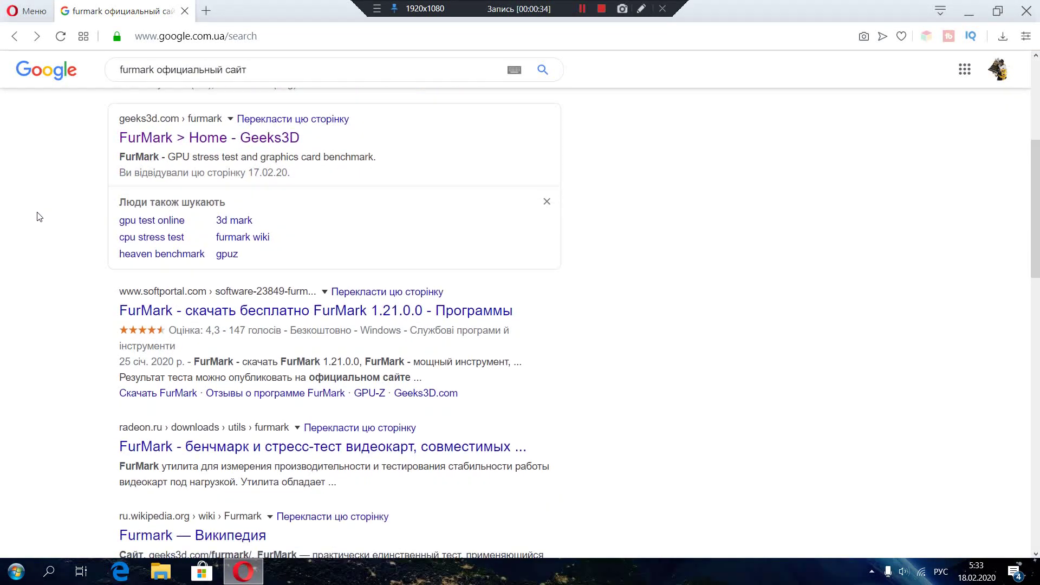
{"action": "scroll", "coordinate": [39, 217], "scroll_direction": "up", "scroll_amount": 8}
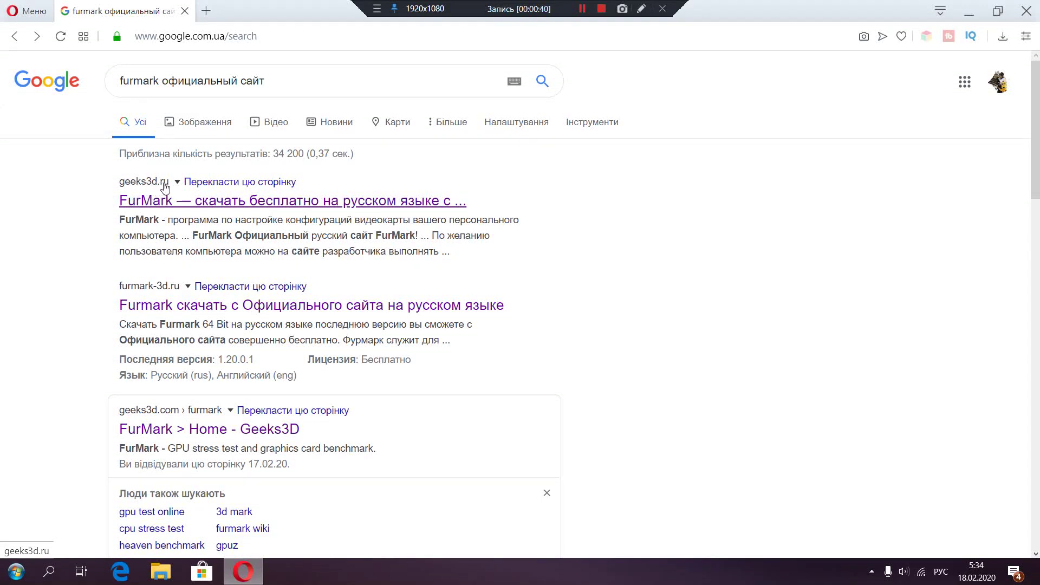
{"action": "scroll", "coordinate": [91, 215], "scroll_direction": "down", "scroll_amount": 1}
{"action": "scroll", "coordinate": [91, 216], "scroll_direction": "down", "scroll_amount": 2}
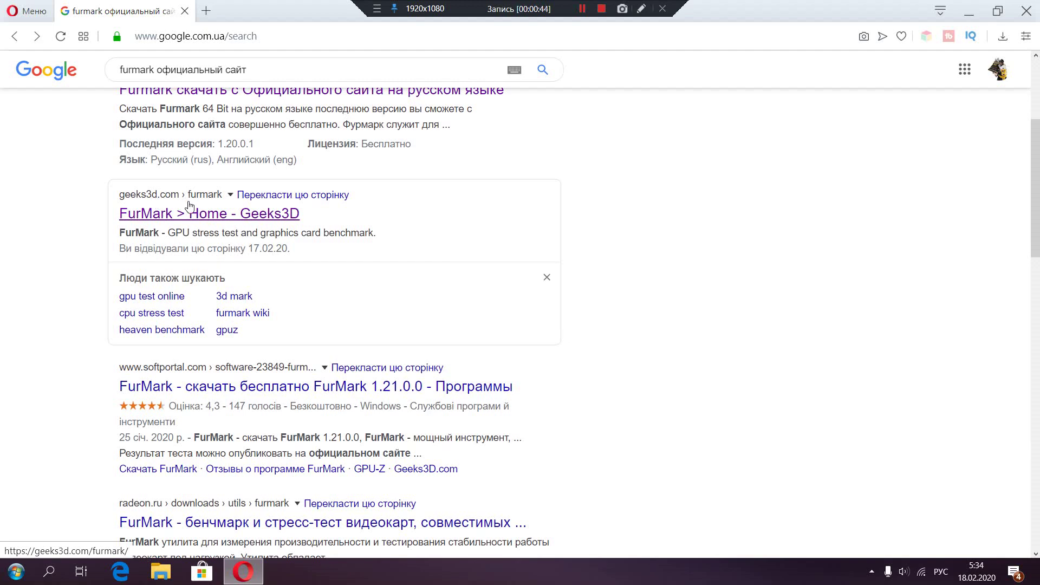
{"action": "left_click", "coordinate": [189, 223]}
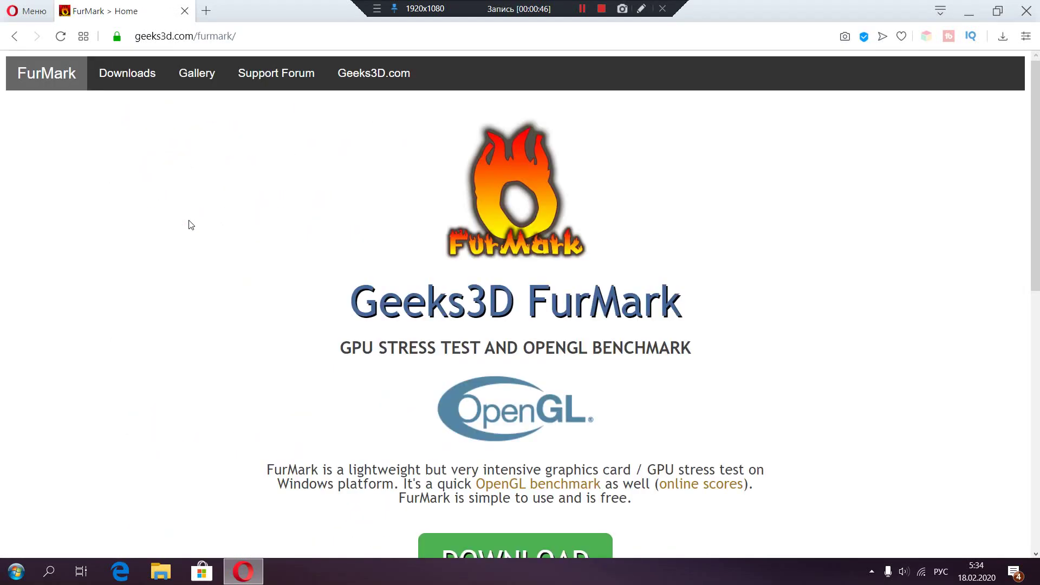
Open the FurMark downloads page and review the latest version, previous versions and version history
{"action": "scroll", "coordinate": [263, 239], "scroll_direction": "down", "scroll_amount": 10}
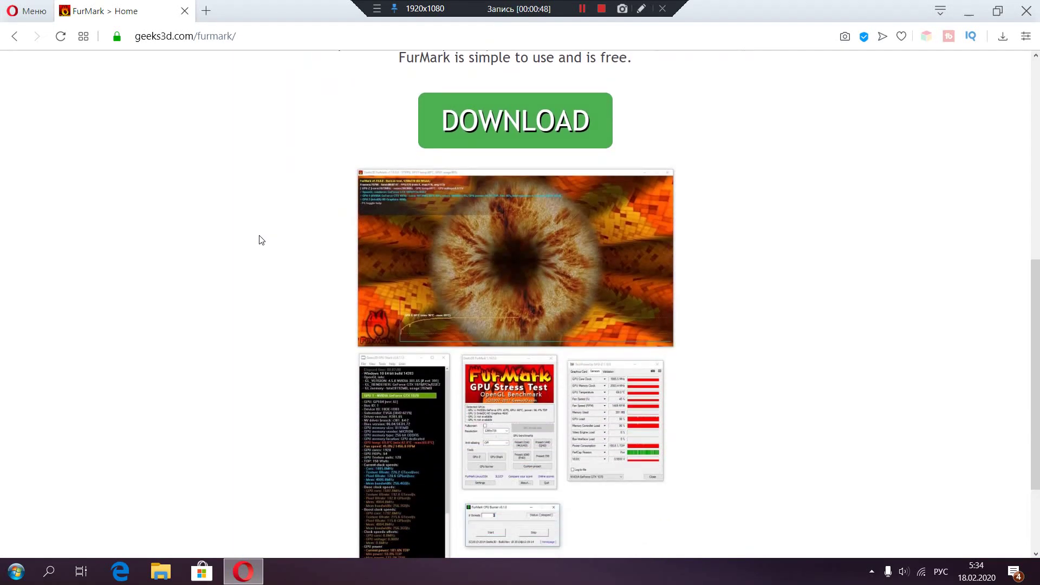
{"action": "scroll", "coordinate": [261, 239], "scroll_direction": "up", "scroll_amount": 10}
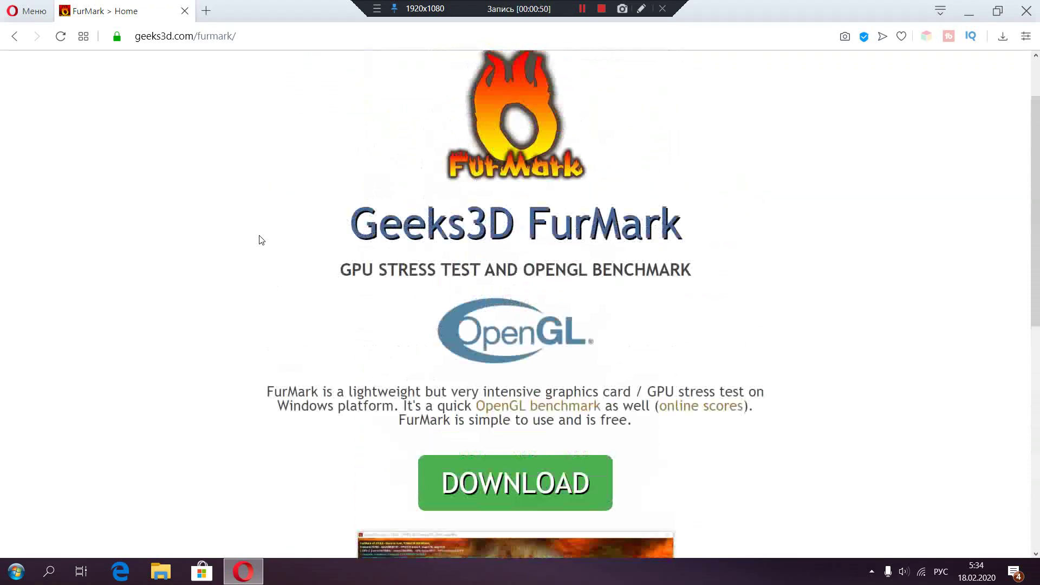
{"action": "left_click", "coordinate": [141, 75]}
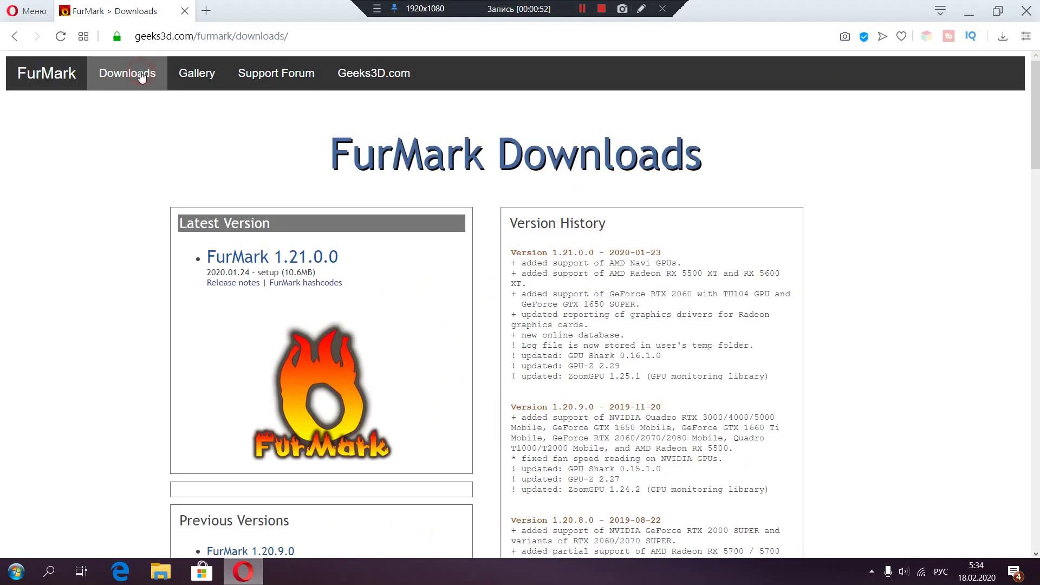
{"action": "scroll", "coordinate": [95, 217], "scroll_direction": "down", "scroll_amount": 1}
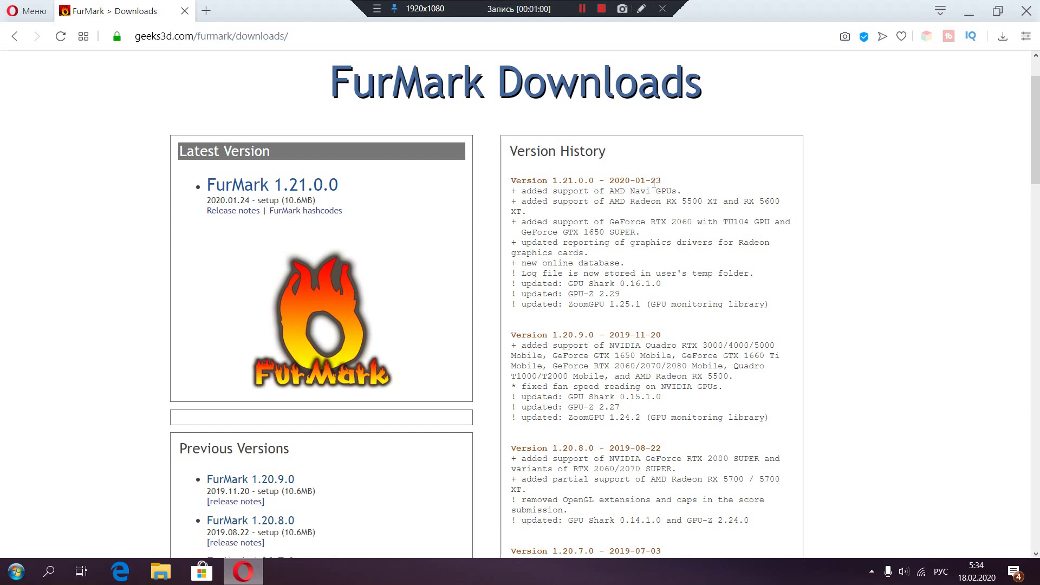
{"action": "scroll", "coordinate": [339, 239], "scroll_direction": "down", "scroll_amount": 2}
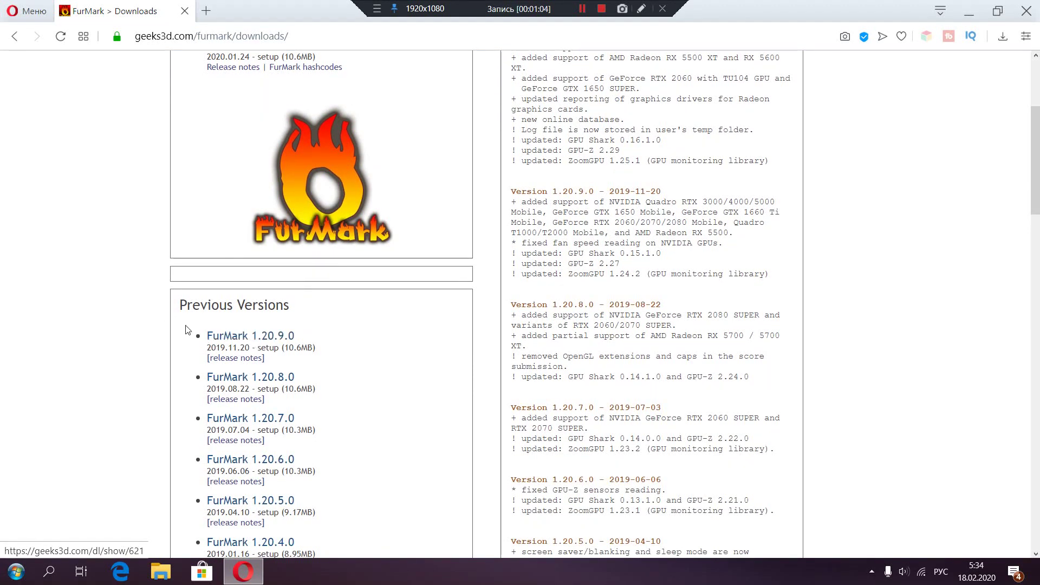
{"action": "scroll", "coordinate": [260, 303], "scroll_direction": "up", "scroll_amount": 3}
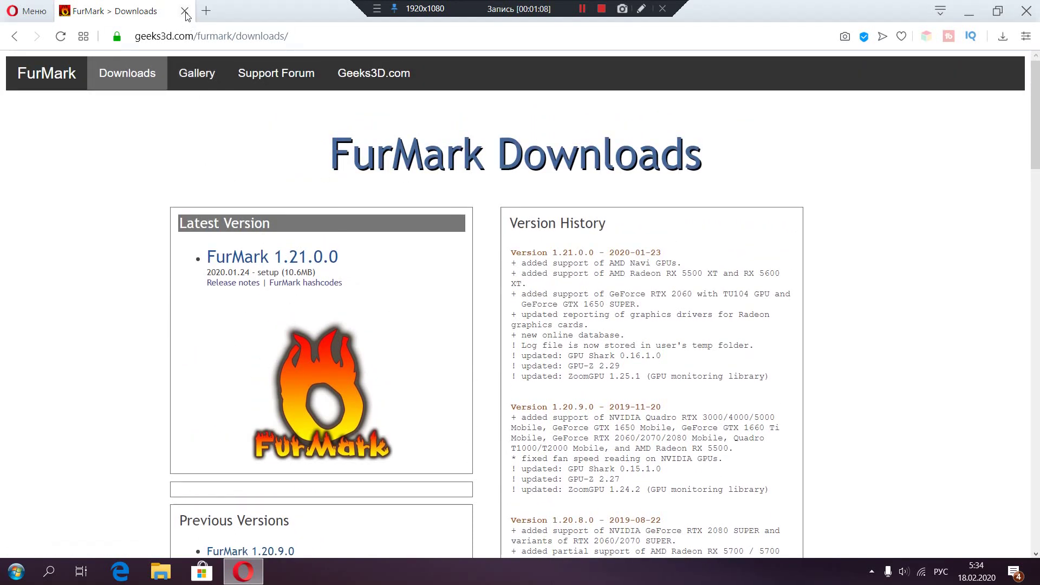
Minimize the browser and launch FurMark from the Geeks3D Benchmarks folder in the installed programs
{"action": "left_click", "coordinate": [969, 11]}
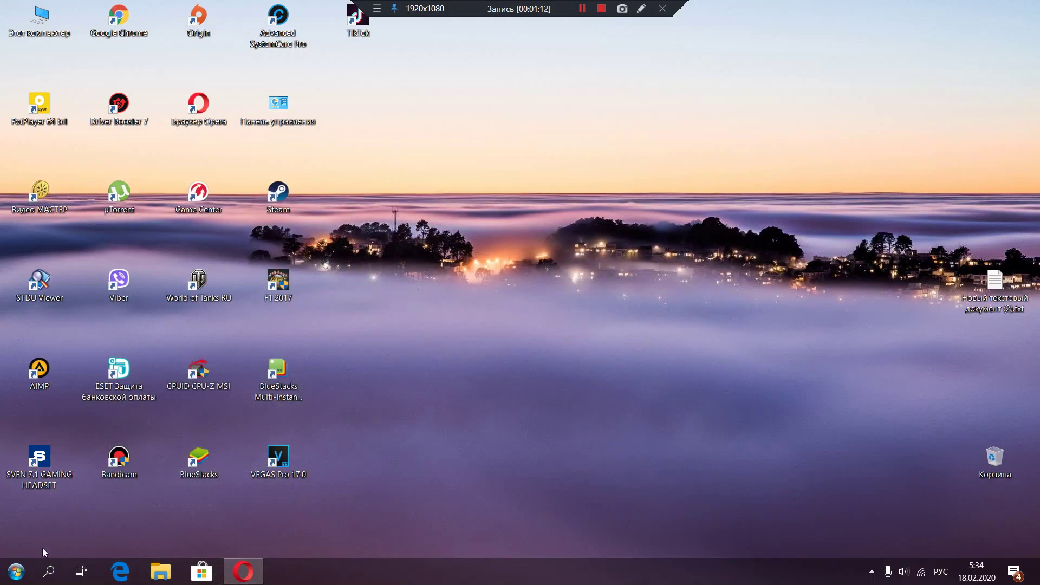
{"action": "left_click", "coordinate": [10, 570]}
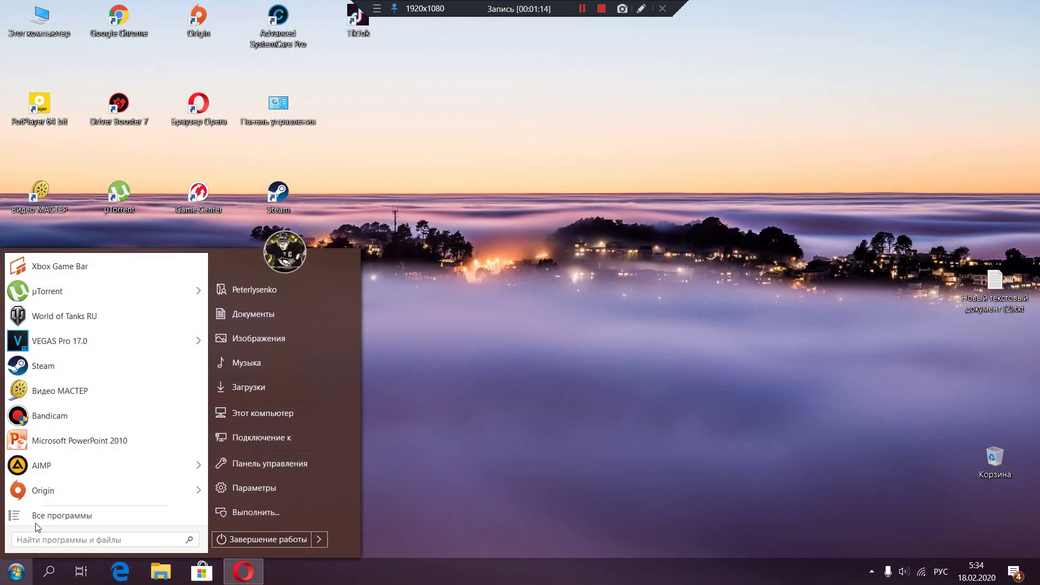
{"action": "left_click", "coordinate": [60, 515]}
{"action": "scroll", "coordinate": [65, 445], "scroll_direction": "down", "scroll_amount": 1}
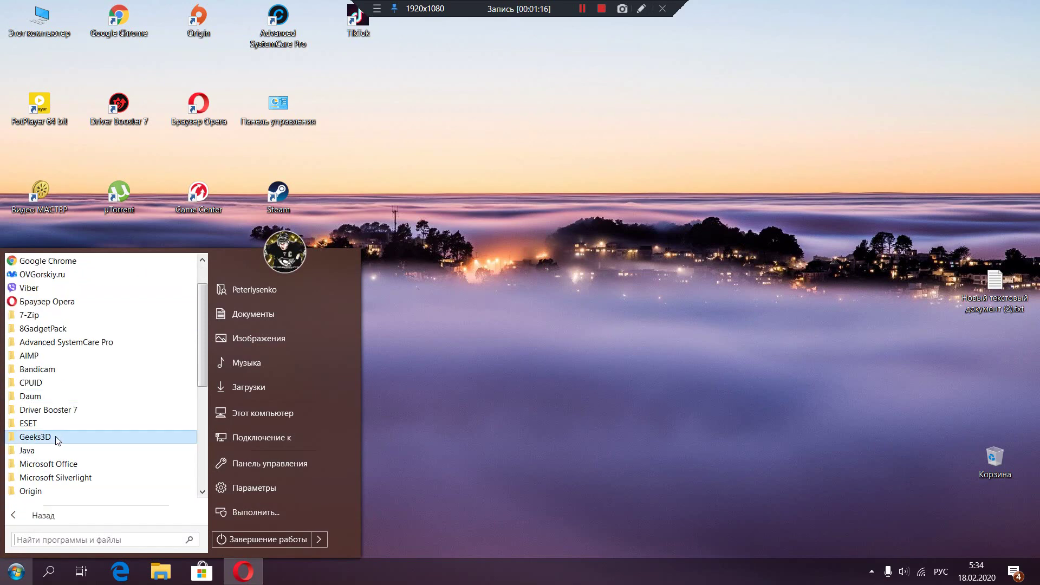
{"action": "left_click", "coordinate": [47, 437]}
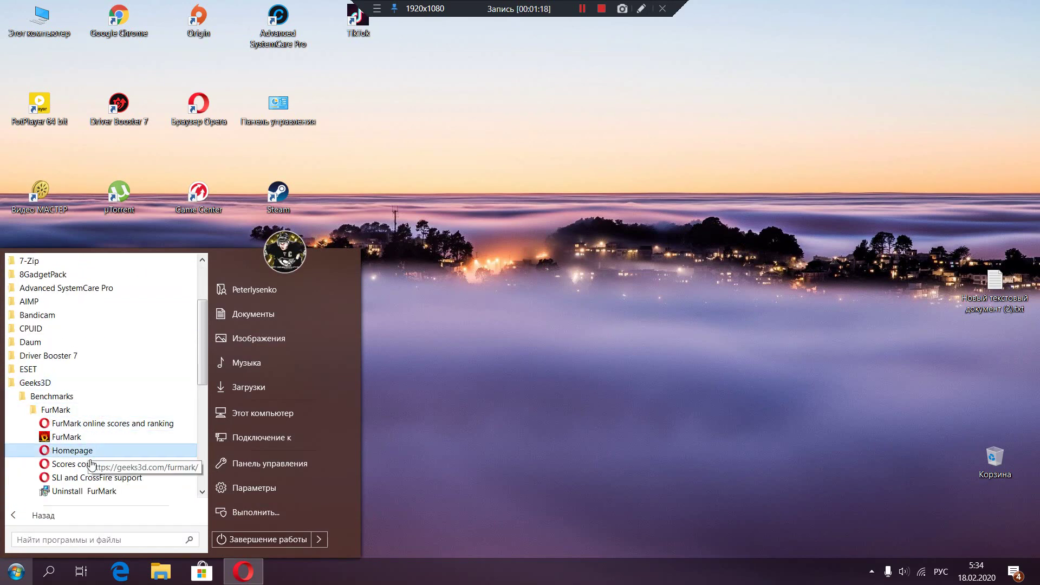
{"action": "left_click", "coordinate": [92, 438]}
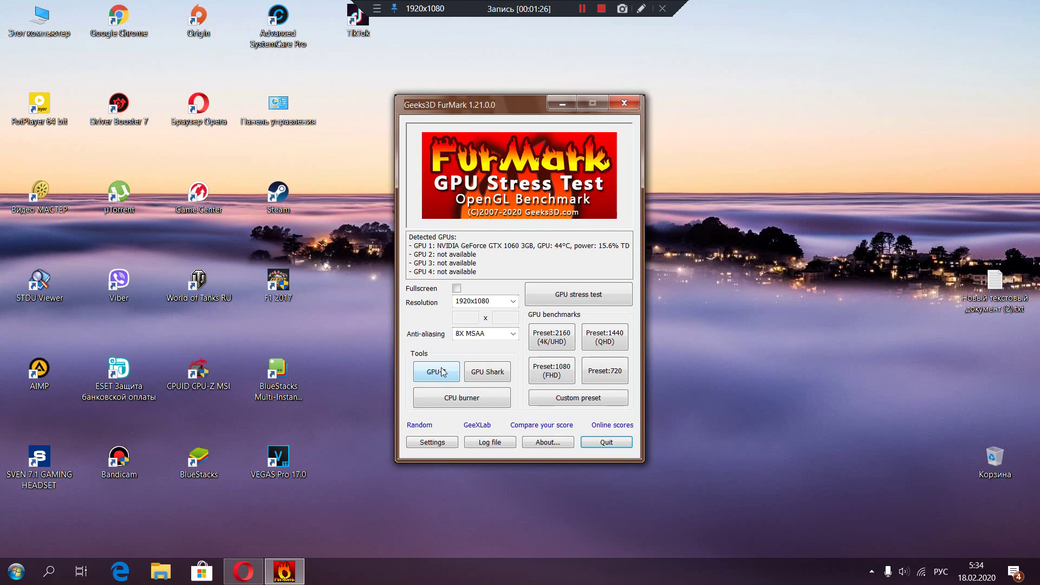
Launch GPU-Z from FurMark and examine the graphics card's name, clocks, memory type, bus width, DirectX support and ROPs/TMUs
{"action": "left_click", "coordinate": [432, 378]}
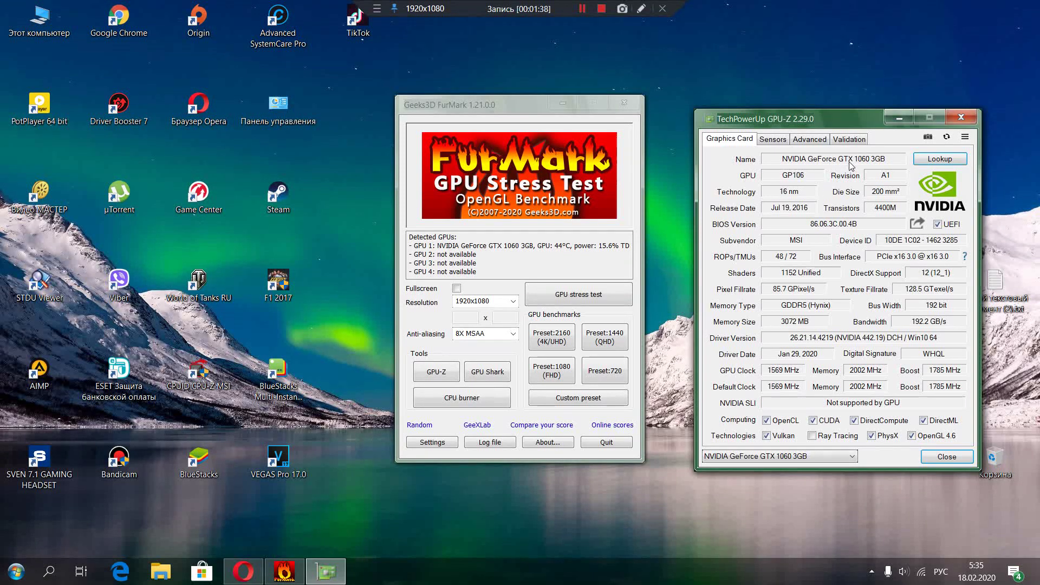
{"action": "mouse_move", "coordinate": [851, 163]}
{"action": "mouse_move", "coordinate": [868, 371]}
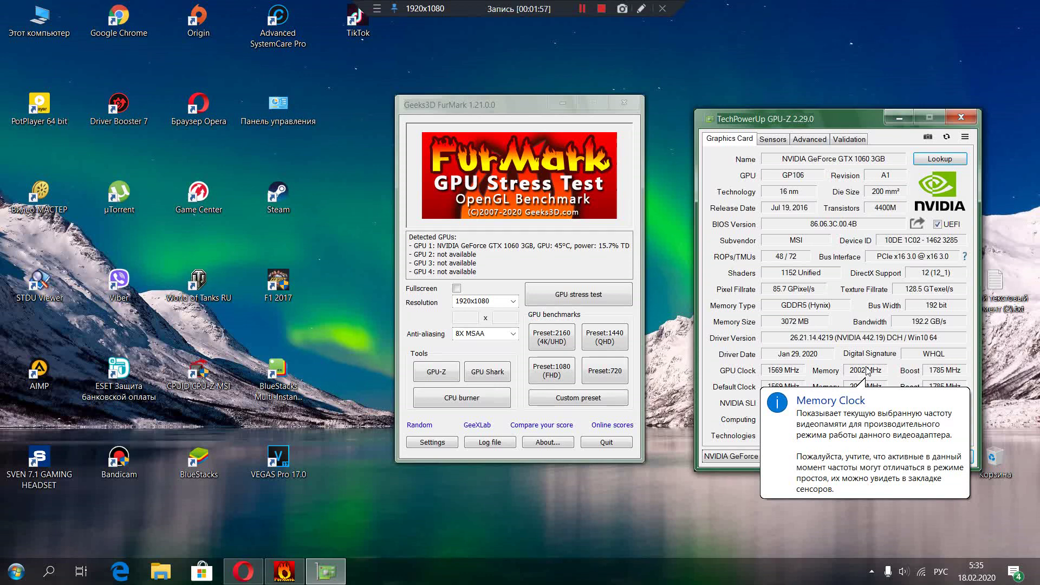
{"action": "mouse_move", "coordinate": [952, 373]}
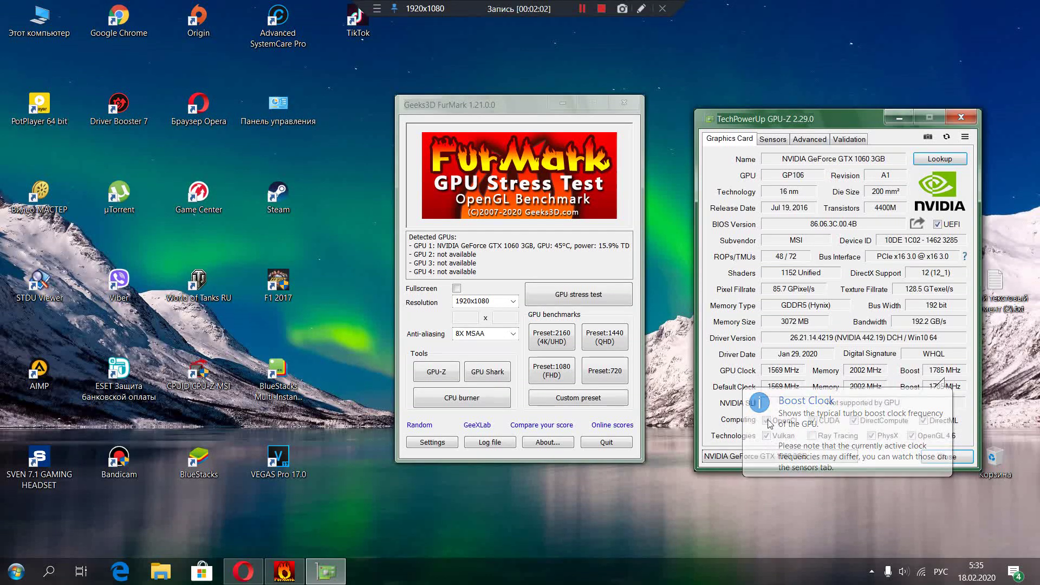
{"action": "mouse_move", "coordinate": [917, 312]}
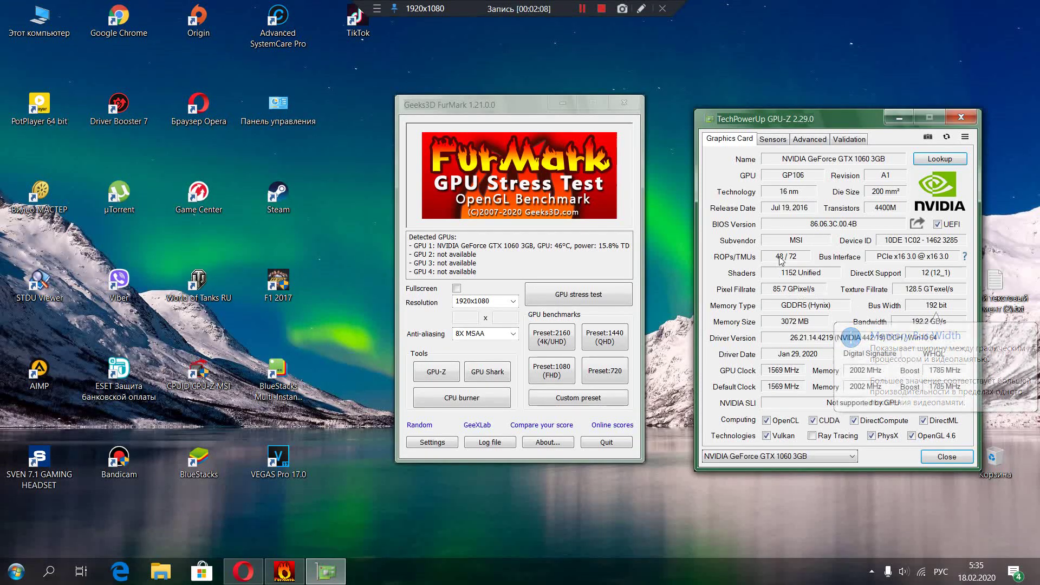
{"action": "mouse_move", "coordinate": [806, 309]}
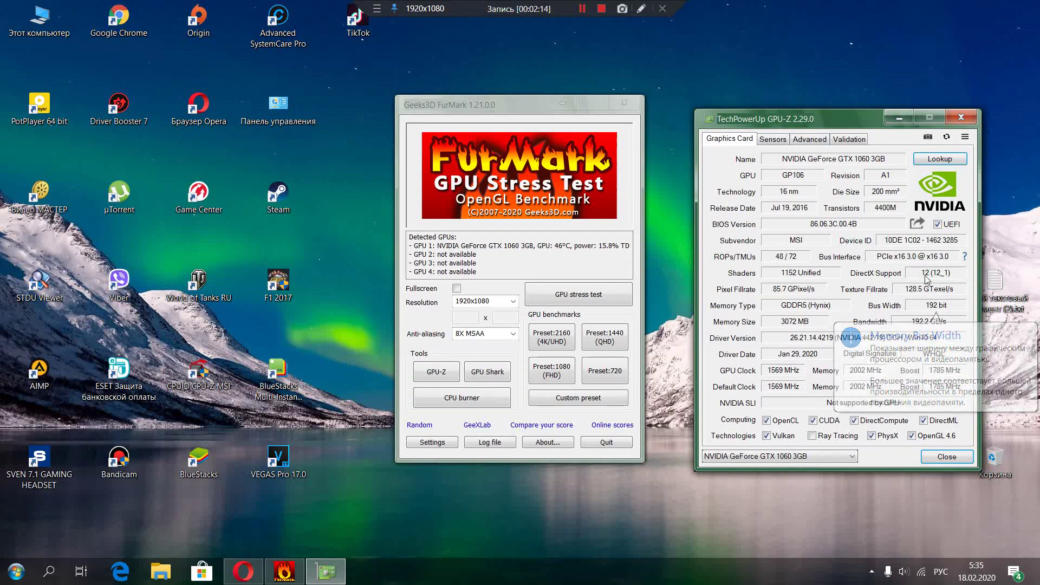
{"action": "mouse_move", "coordinate": [926, 273]}
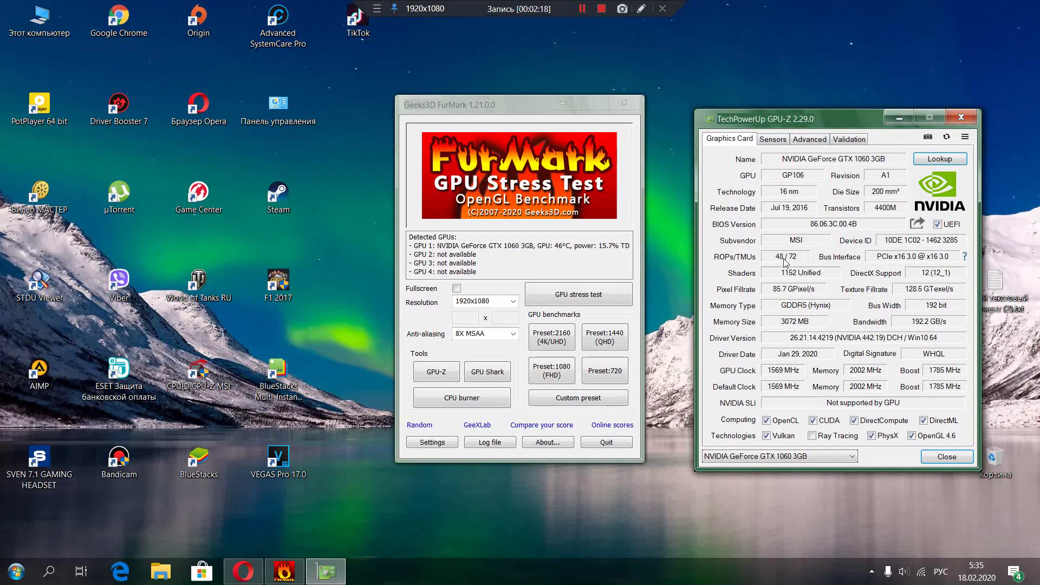
{"action": "mouse_move", "coordinate": [785, 263]}
Examine GPU-Z's live sensor readings, including GPU clock, GPU temperature and GPU load
{"action": "left_click", "coordinate": [777, 141]}
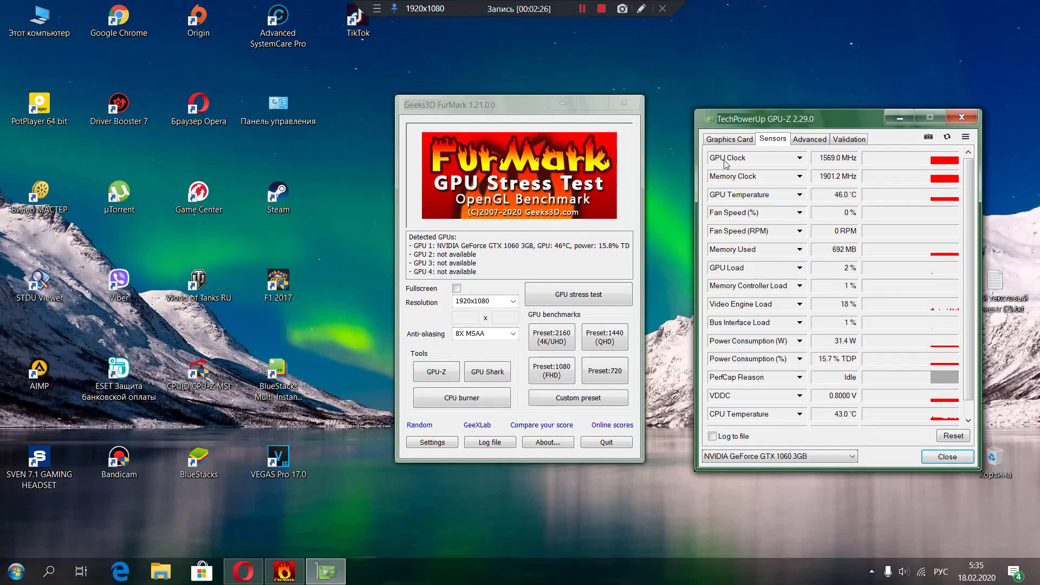
{"action": "mouse_move", "coordinate": [757, 163]}
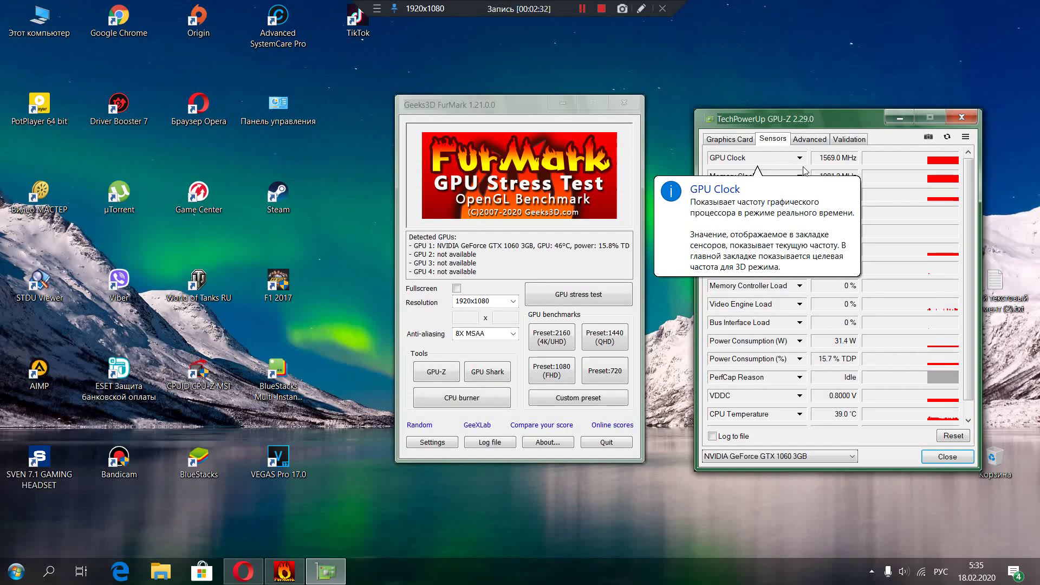
{"action": "mouse_move", "coordinate": [751, 268]}
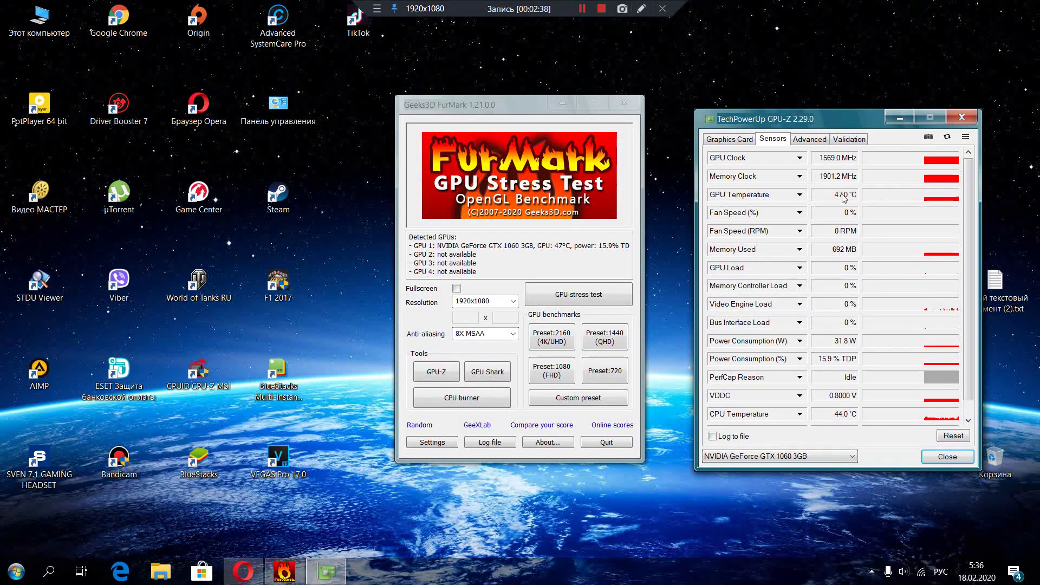
Examine the card's power and temperature limits in GPU-Z's advanced general information
{"action": "left_click", "coordinate": [818, 140]}
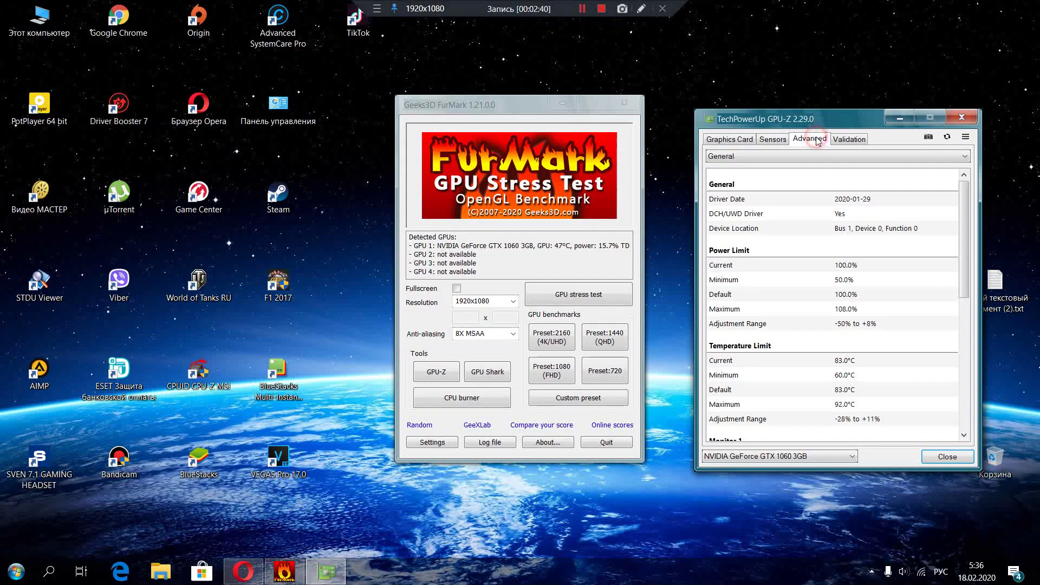
{"action": "scroll", "coordinate": [785, 297], "scroll_direction": "down", "scroll_amount": 2}
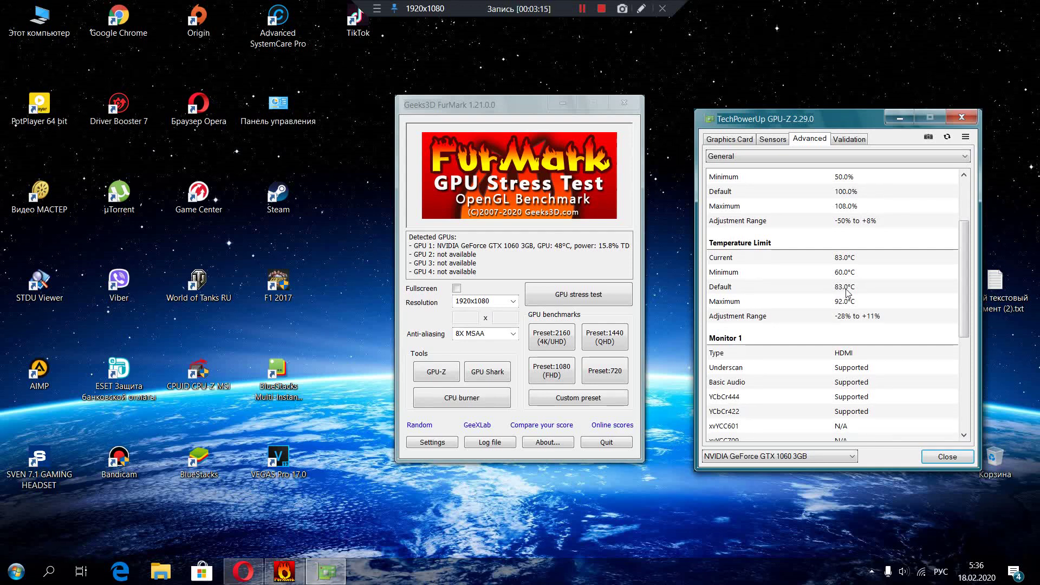
{"action": "left_click_drag", "start_coordinate": [966, 309], "coordinate": [979, 273]}
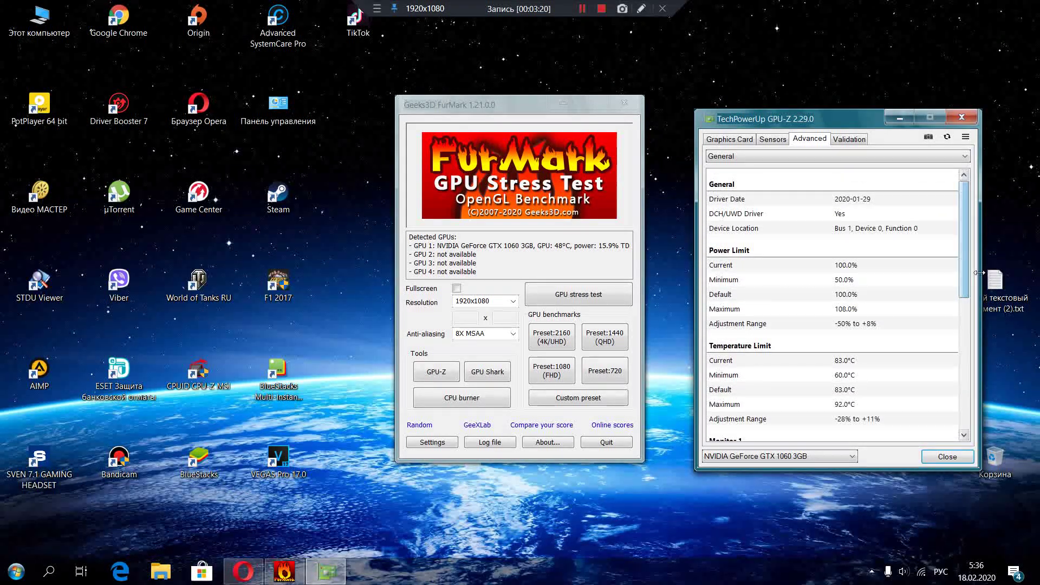
Compare GPU-Z's live sensor readings with the graphics card specifications, ending on the specifications
{"action": "left_click", "coordinate": [775, 141]}
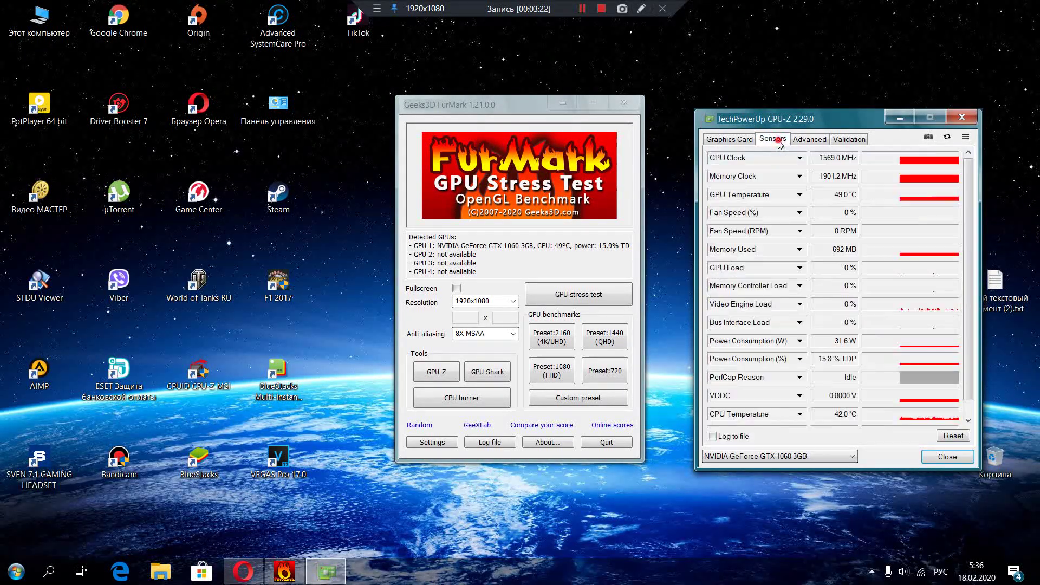
{"action": "left_click", "coordinate": [748, 142]}
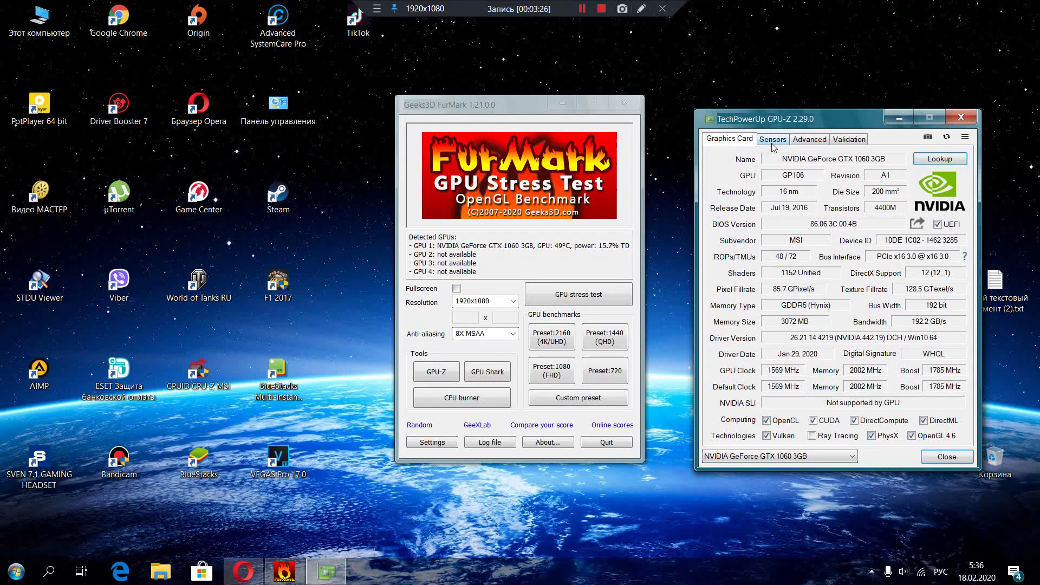
{"action": "left_click", "coordinate": [773, 142]}
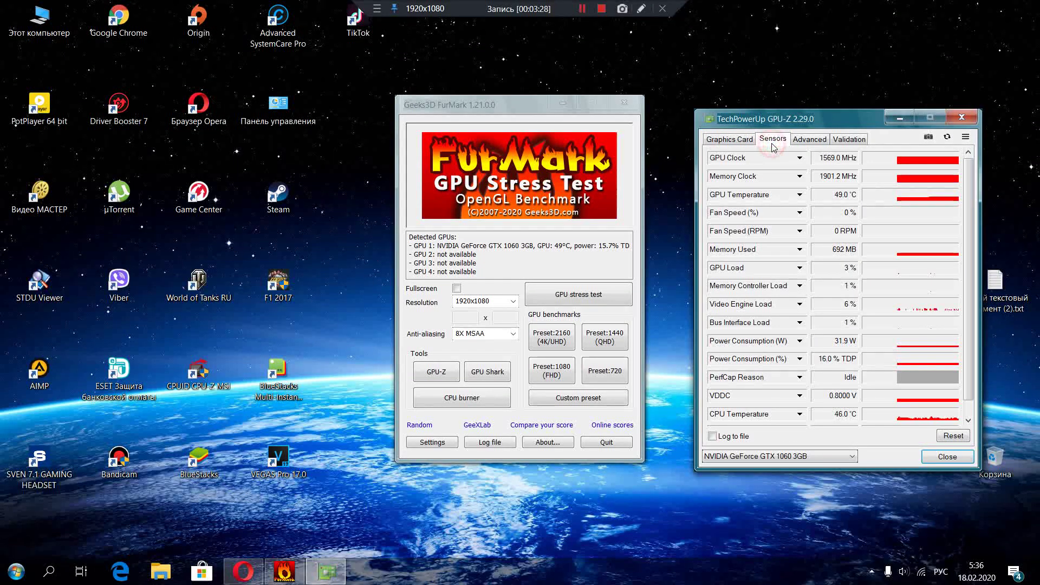
{"action": "left_click", "coordinate": [737, 141]}
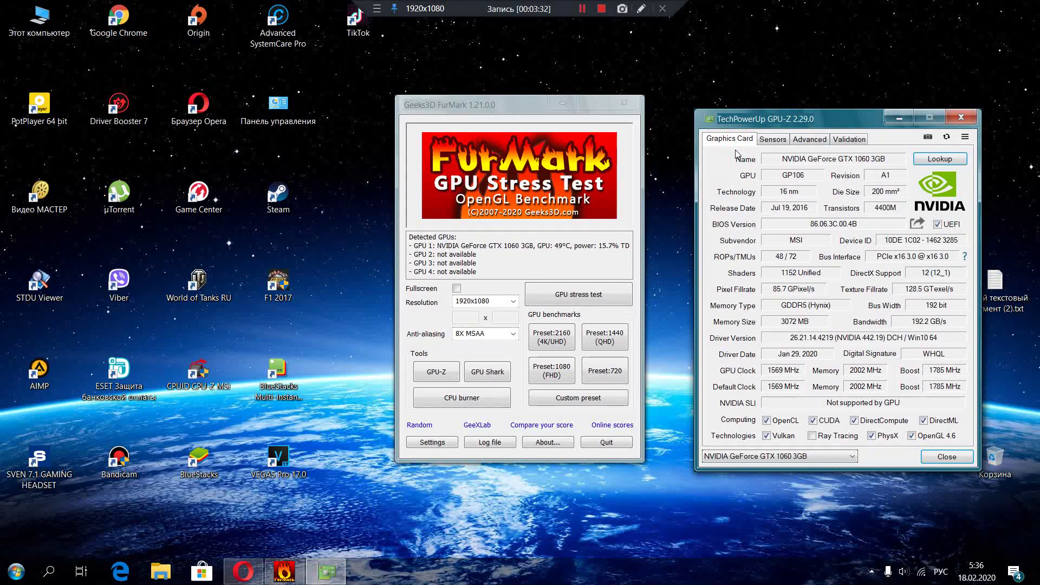
Show GPU-Z's live sensor readings and look through FurMark's available resolutions, keeping 1920x1080
{"action": "left_click", "coordinate": [784, 140]}
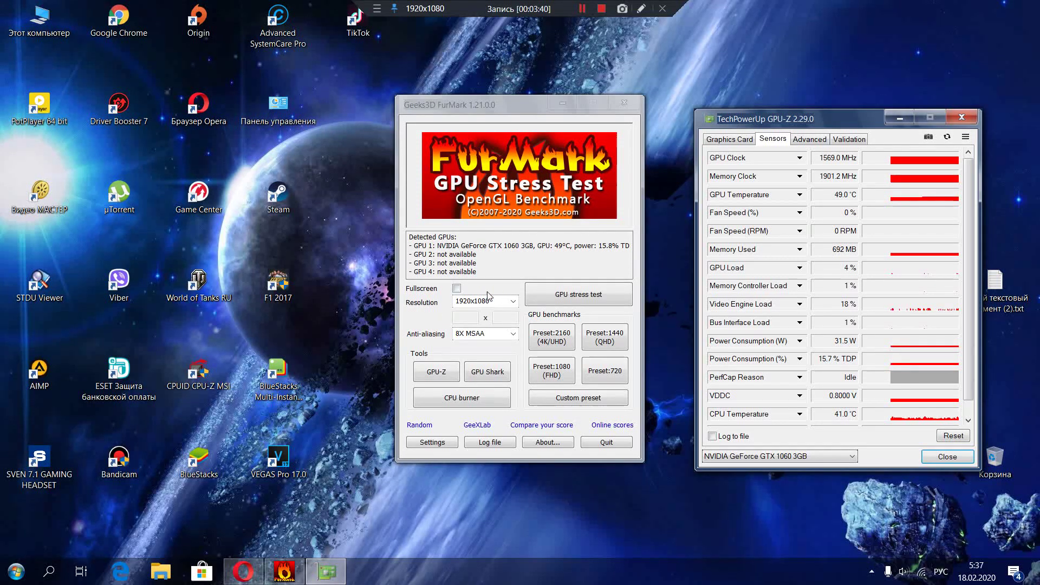
{"action": "left_click", "coordinate": [511, 301]}
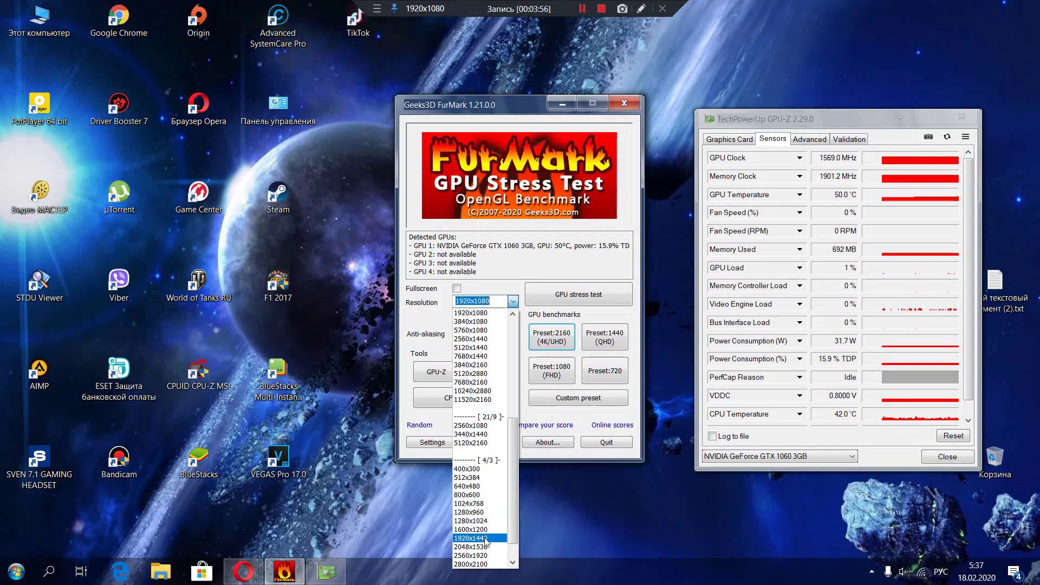
{"action": "left_click", "coordinate": [512, 303]}
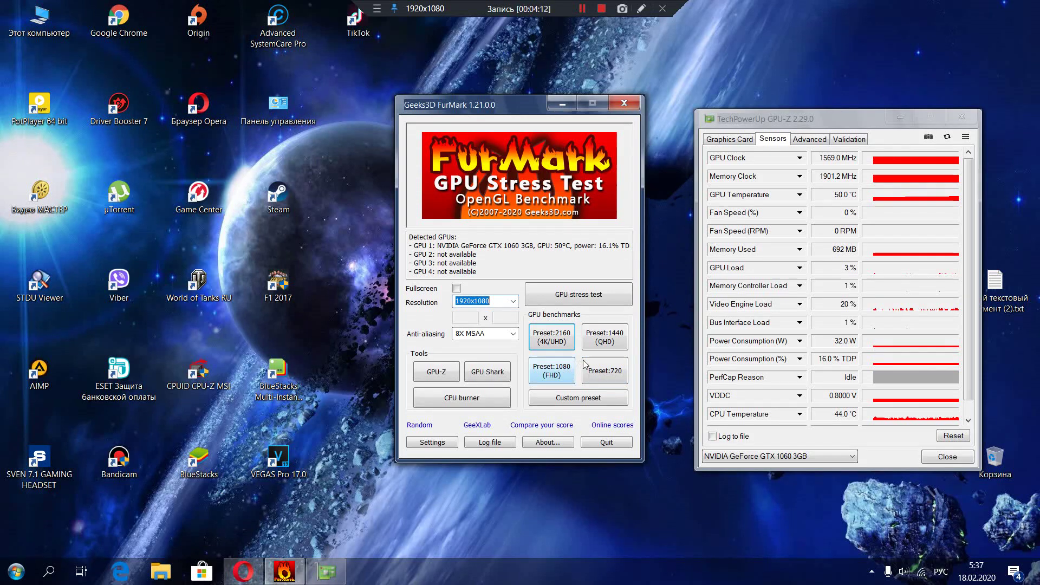
Run FurMark's 720 preset benchmark, accepting the caution, and bring GPU-Z to the front to monitor its sensor readings under load
{"action": "left_click", "coordinate": [614, 373]}
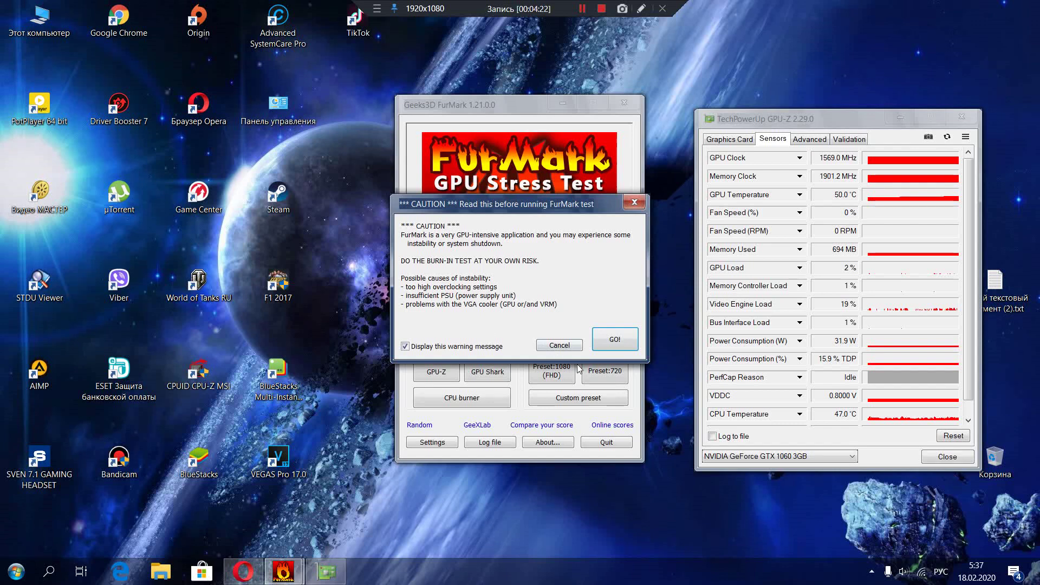
{"action": "left_click", "coordinate": [615, 340]}
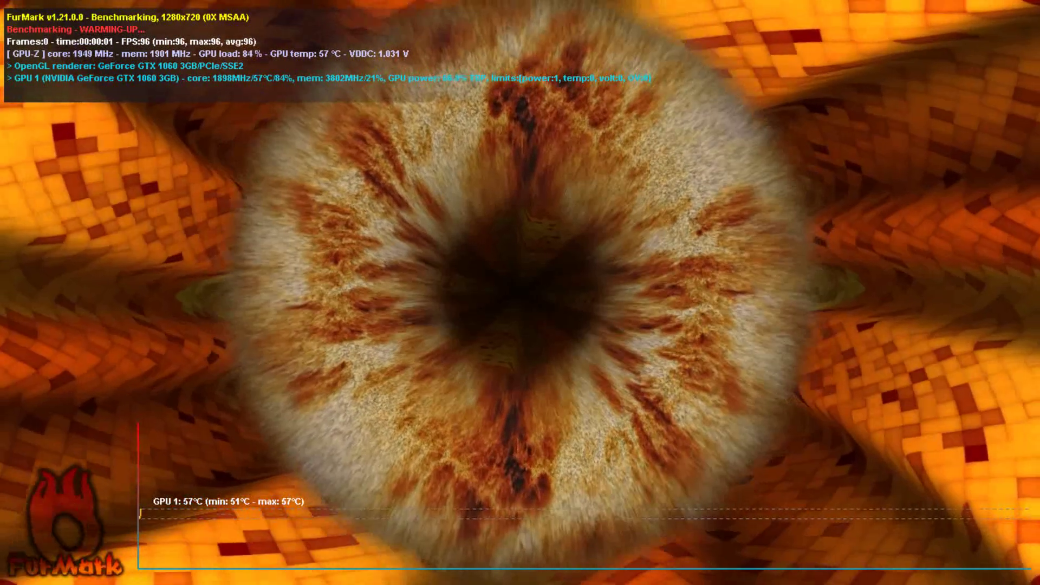
{"action": "key", "text": "super"}
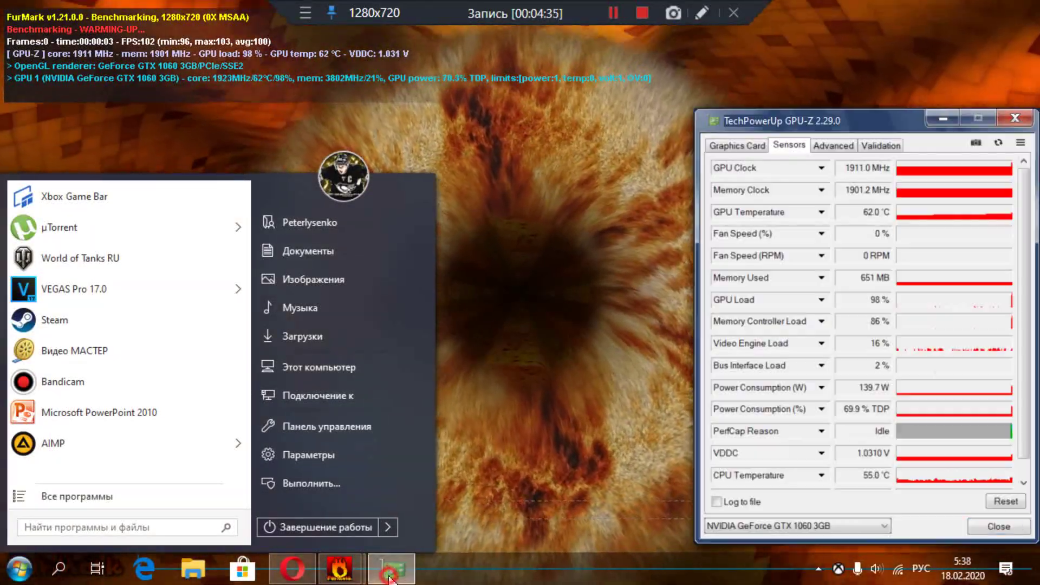
{"action": "left_click", "coordinate": [389, 578]}
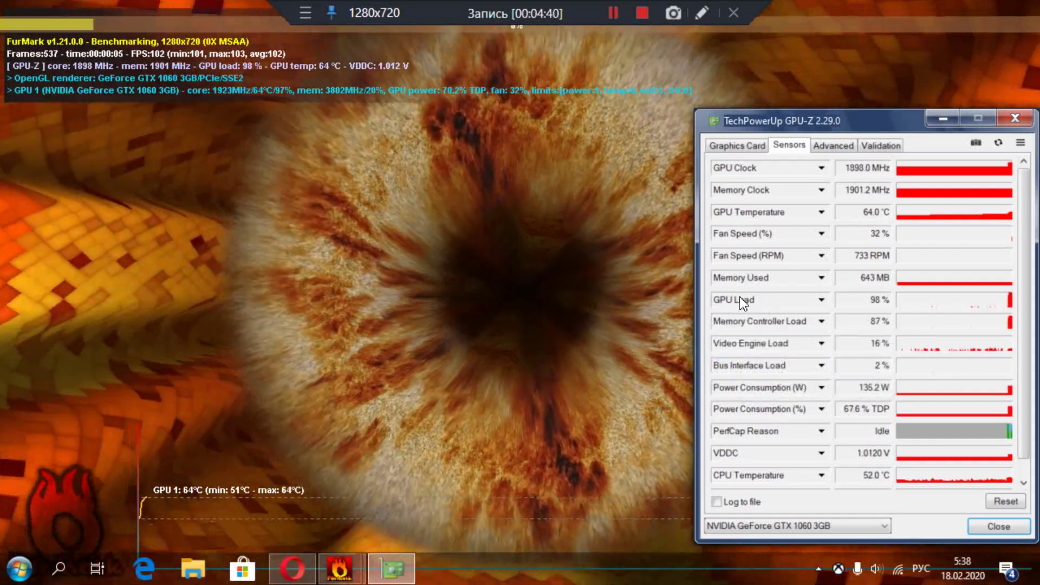
{"action": "mouse_move", "coordinate": [785, 303]}
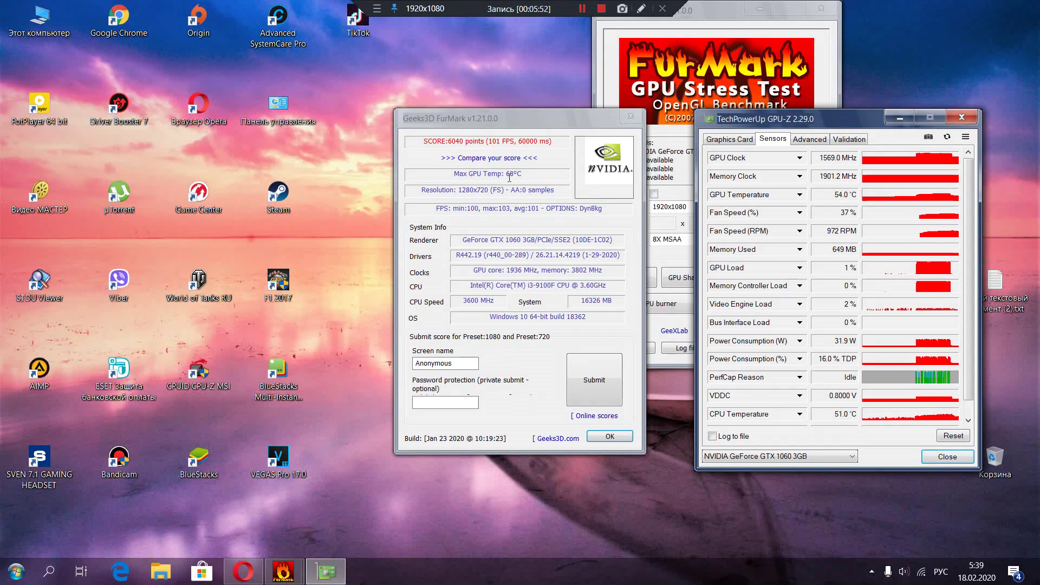
Review the advanced power and temperature limits and the graphics card specifications in GPU-Z alongside the FurMark benchmark results
{"action": "left_click", "coordinate": [808, 139]}
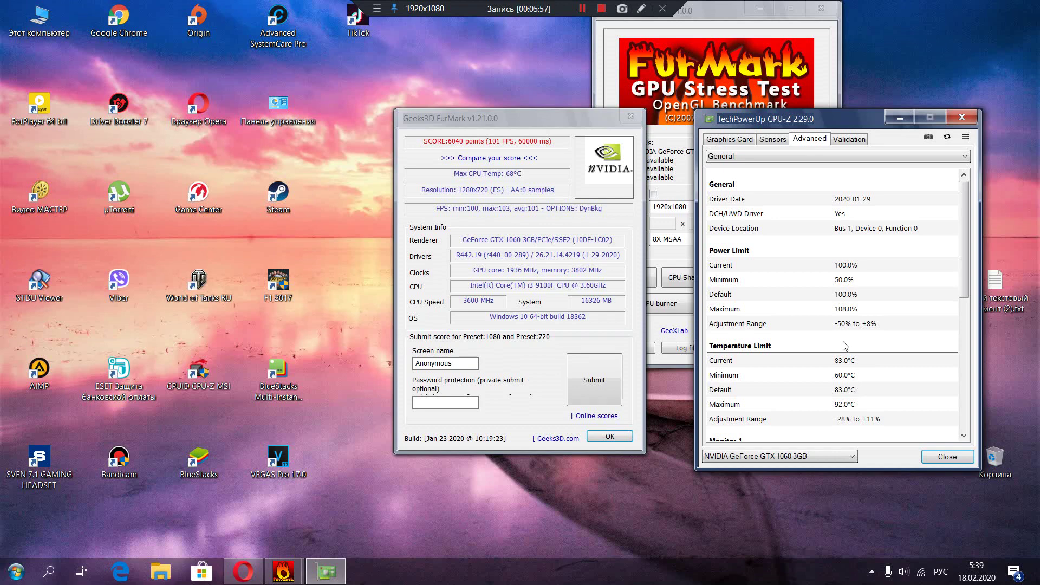
{"action": "left_click", "coordinate": [736, 140]}
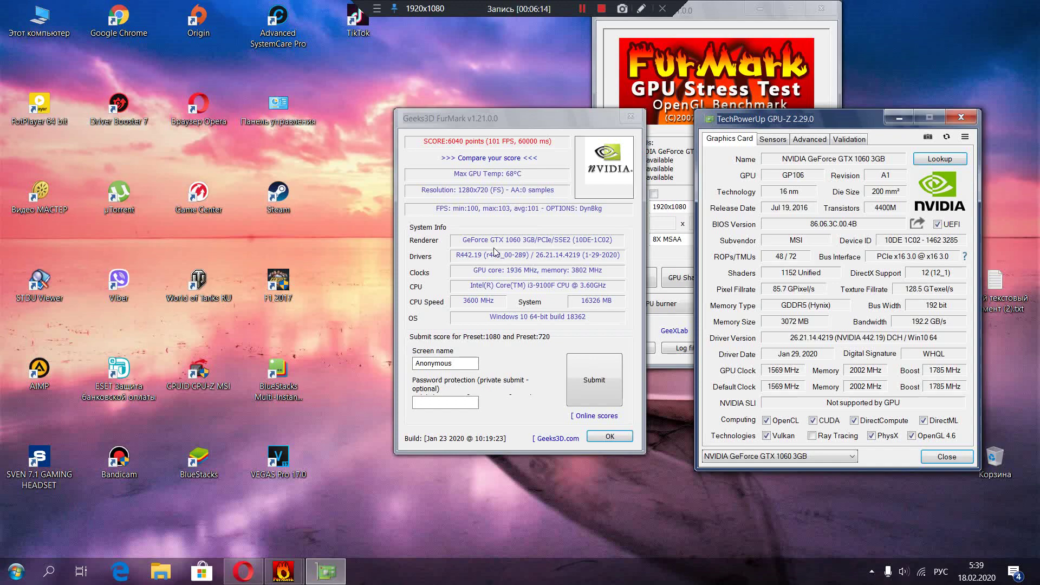
Close the benchmark results, then exit both FurMark and GPU-Z
{"action": "left_click", "coordinate": [637, 120]}
{"action": "left_click_drag", "start_coordinate": [721, 5], "coordinate": [492, 79]}
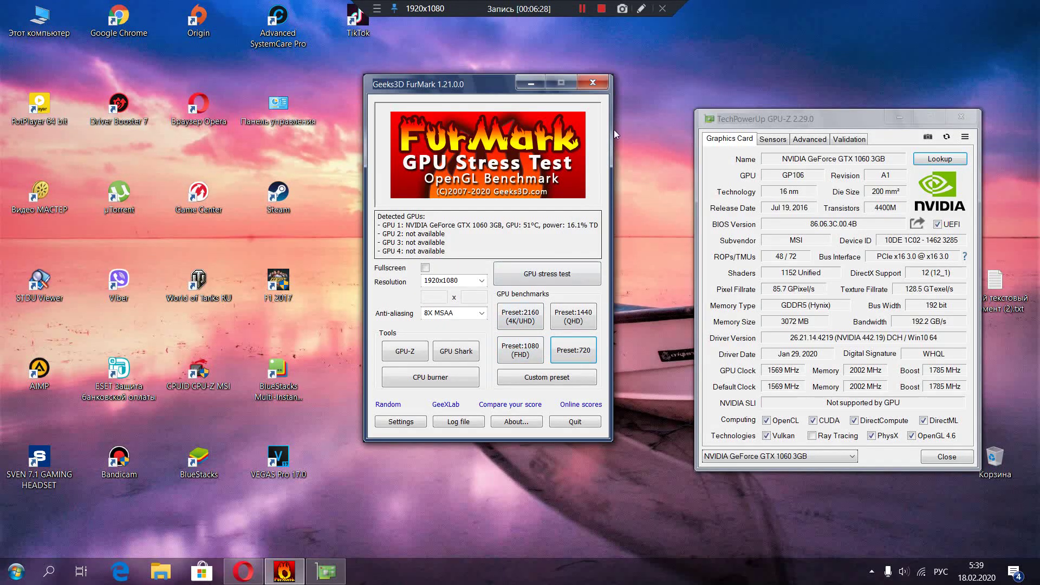
{"action": "left_click", "coordinate": [592, 83]}
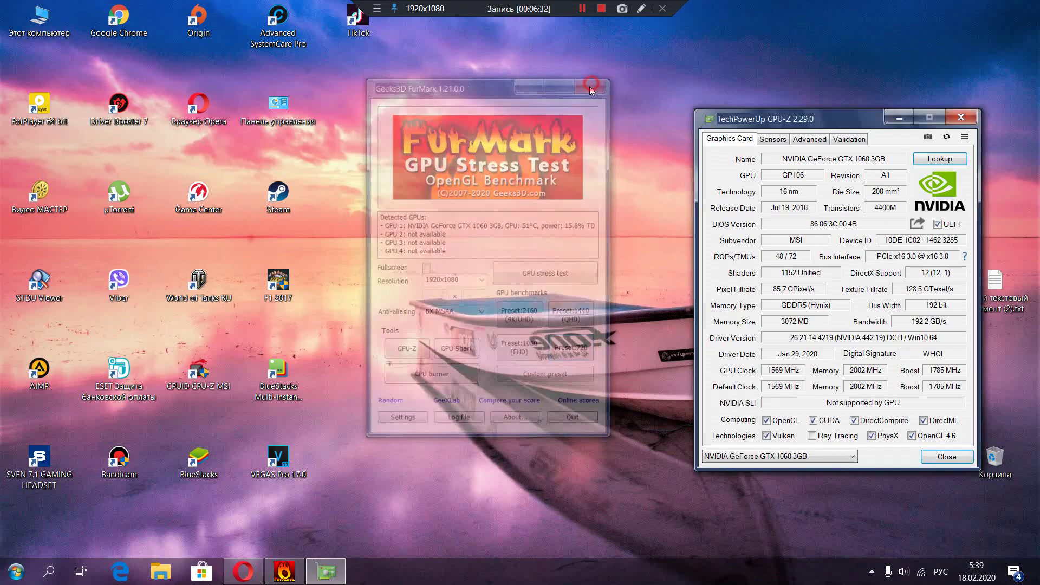
{"action": "left_click", "coordinate": [960, 119]}
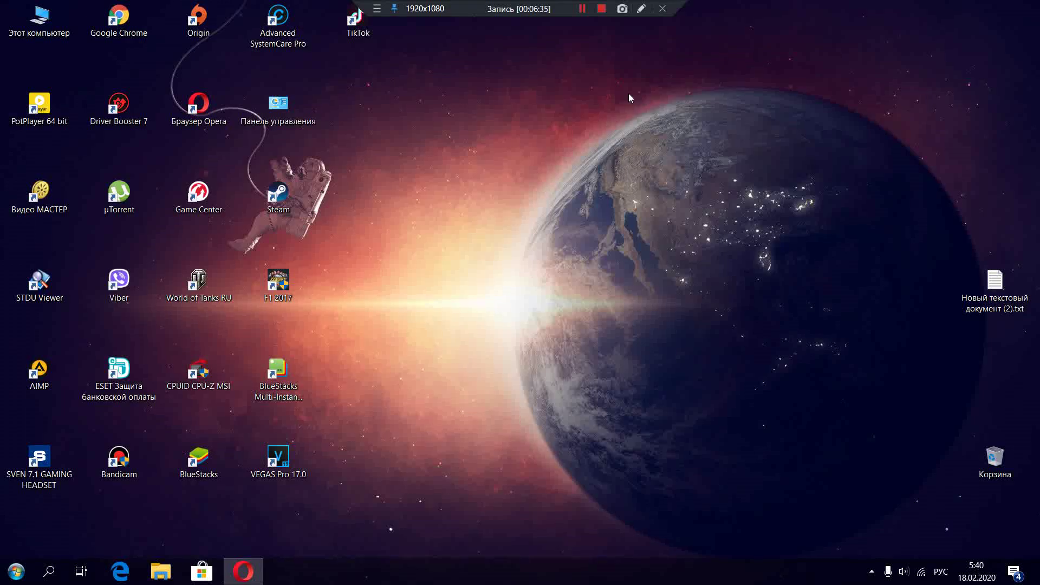
{"action": "left_click", "coordinate": [602, 9]}
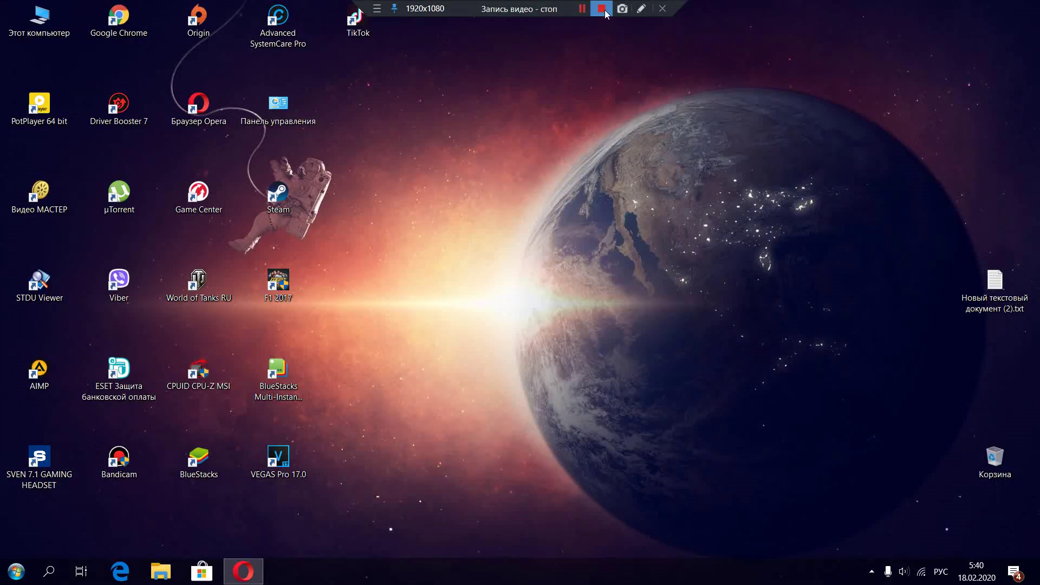